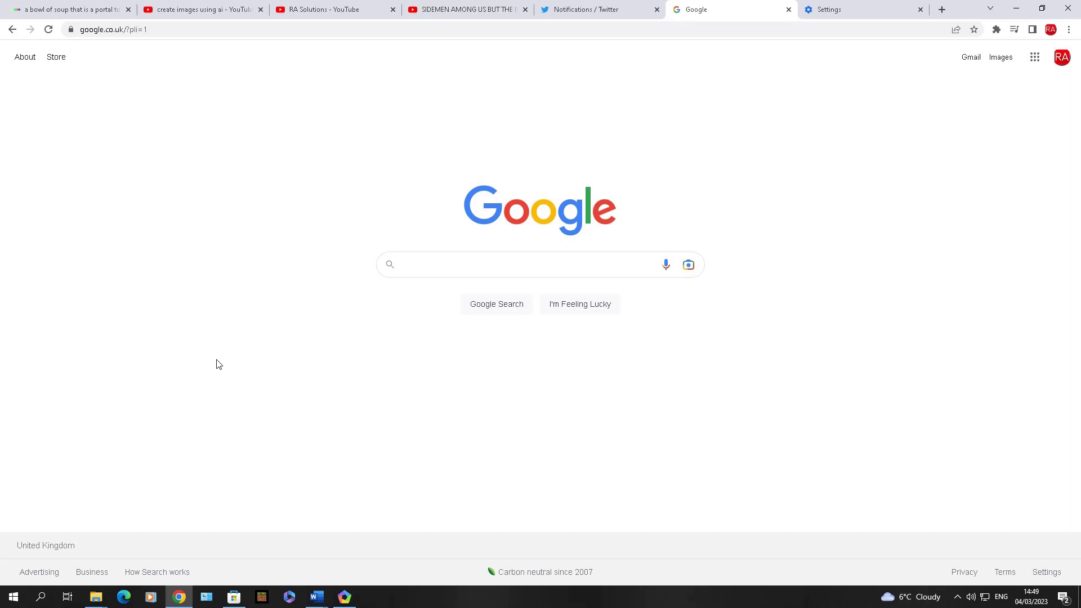
Search Chrome's settings for 'safesearch'.
left_click(1068, 30)
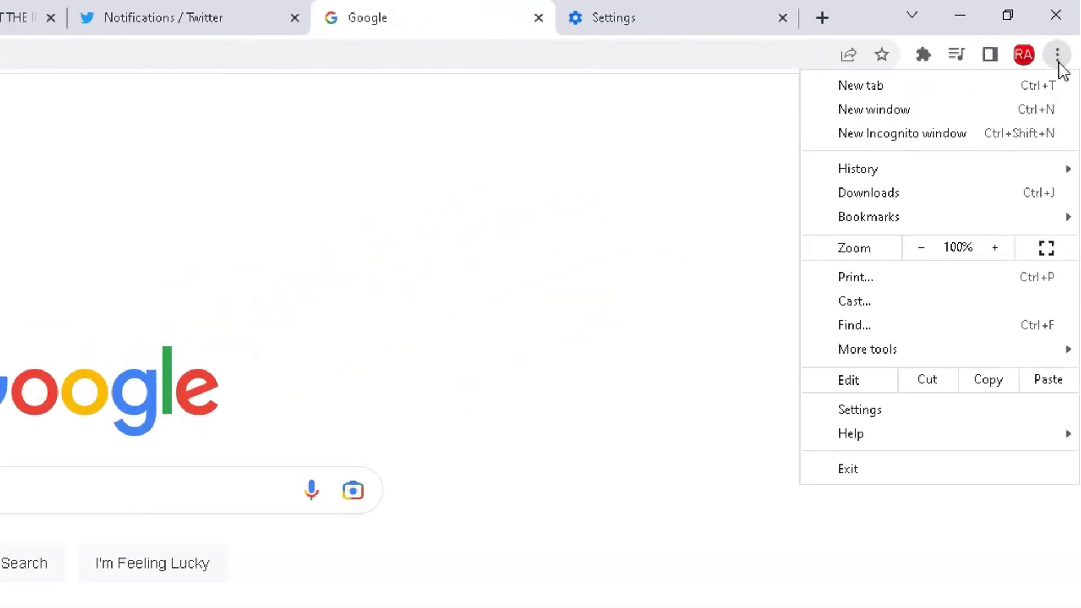
left_click(900, 409)
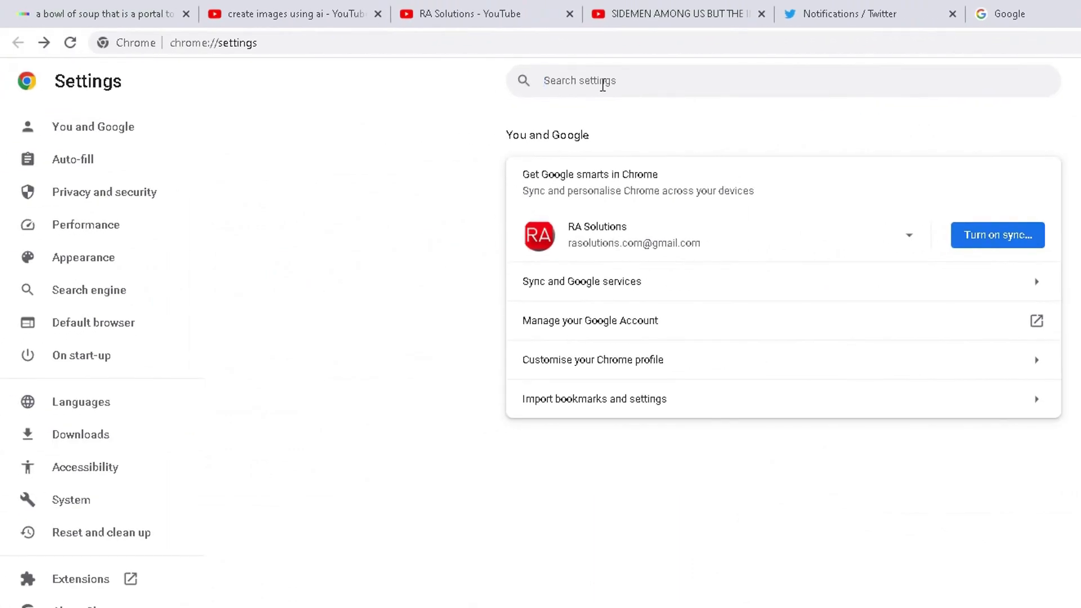
type("safesearch")
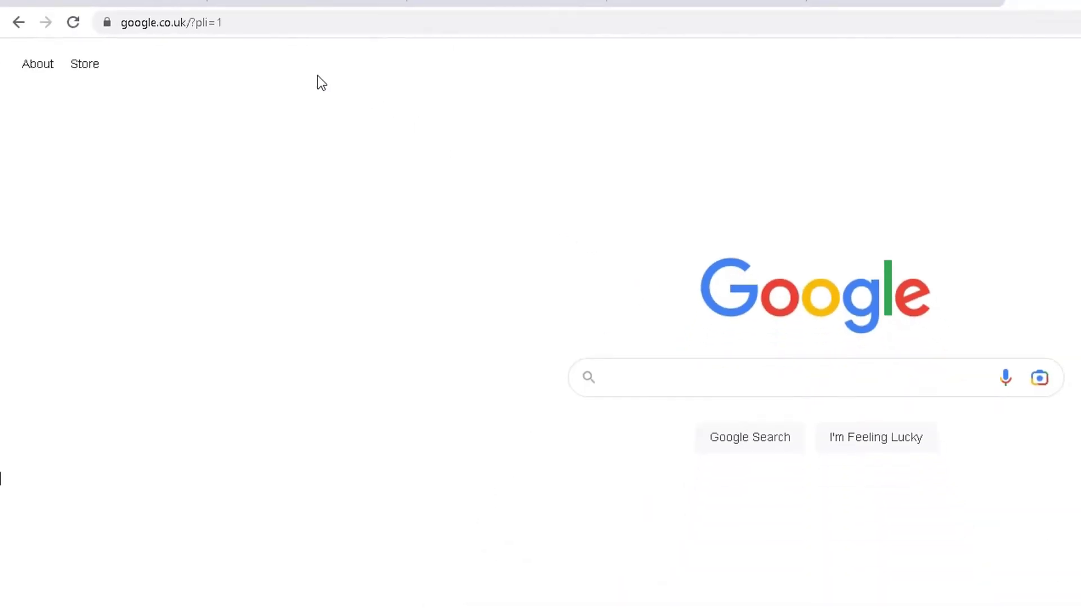
Load google.co.uk and run a Google search for 'test'.
left_click(199, 24)
type("google.couk")
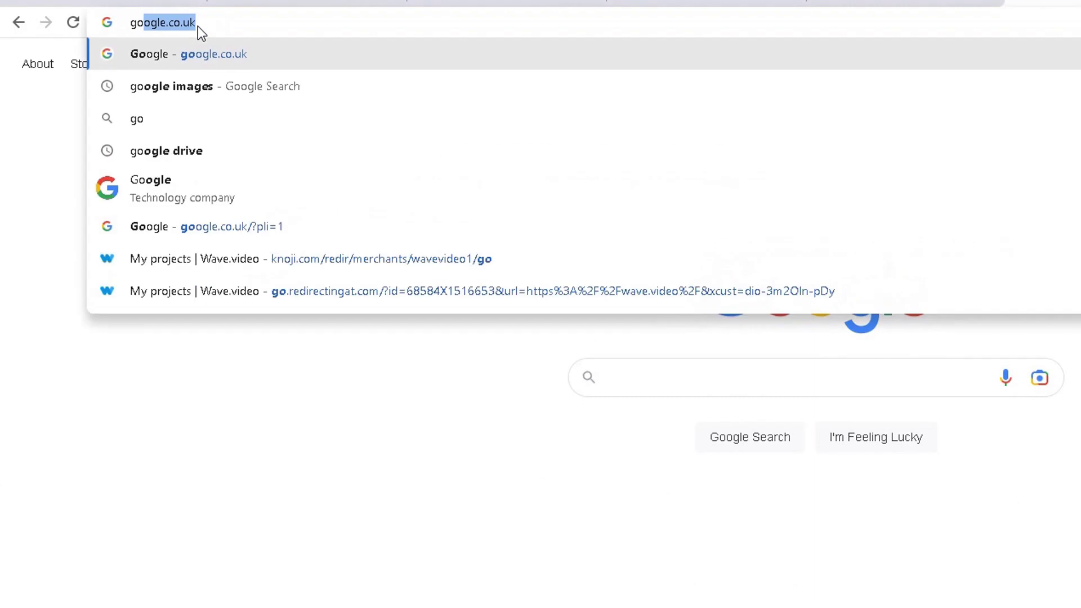
key("BackSpace")
key("BackSpace")
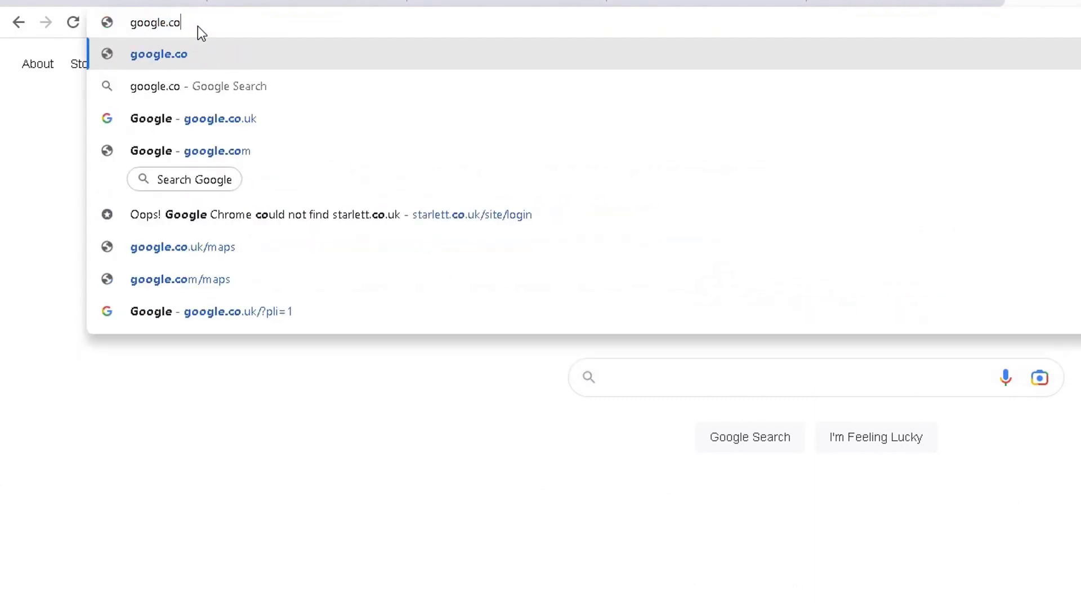
type(".uk")
key("Return")
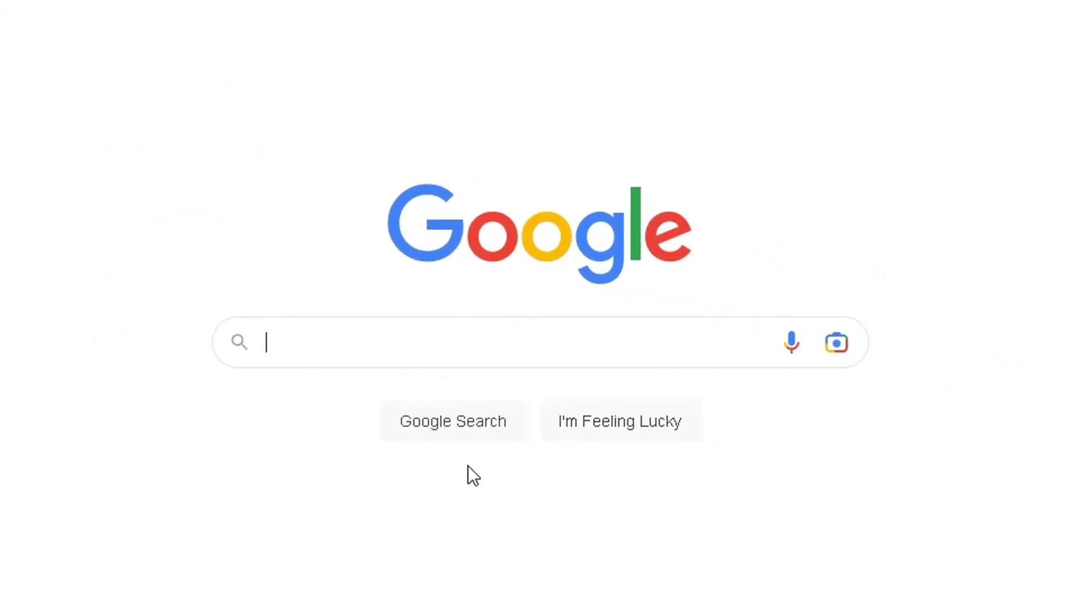
left_click(371, 353)
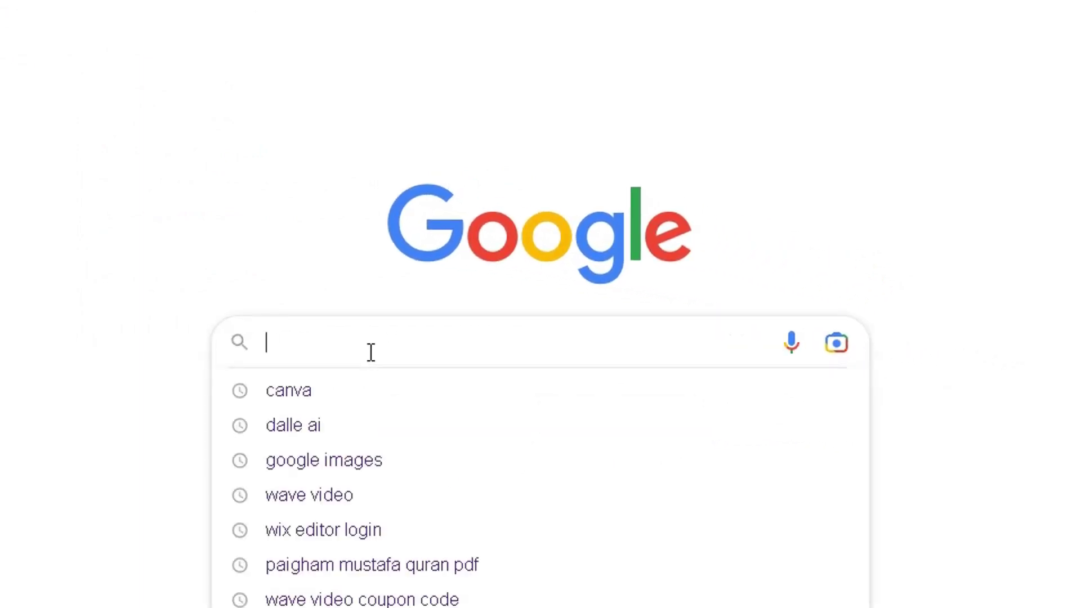
type("test")
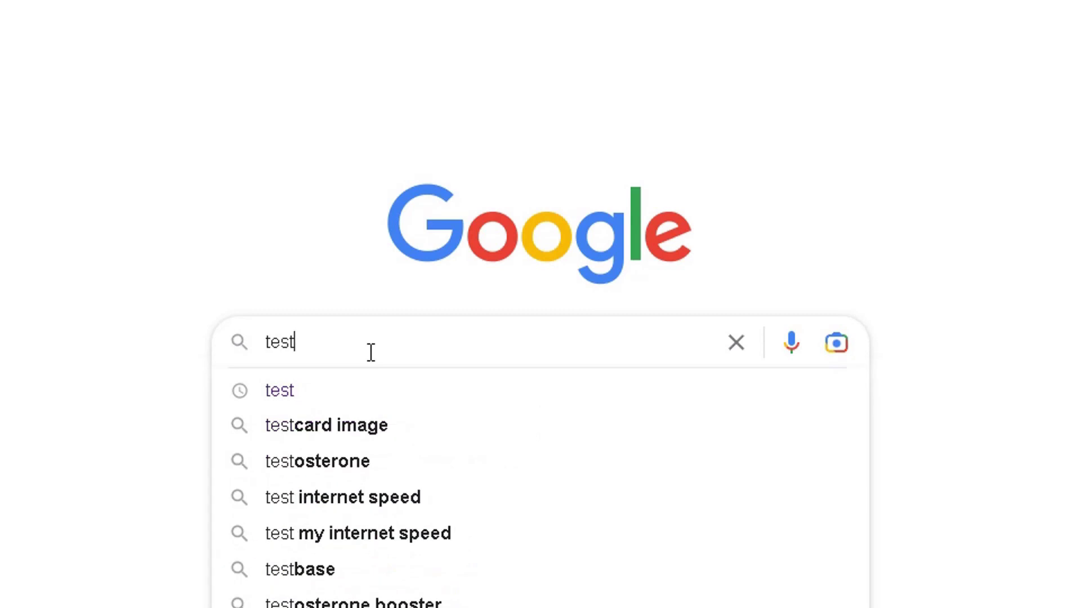
key("Return")
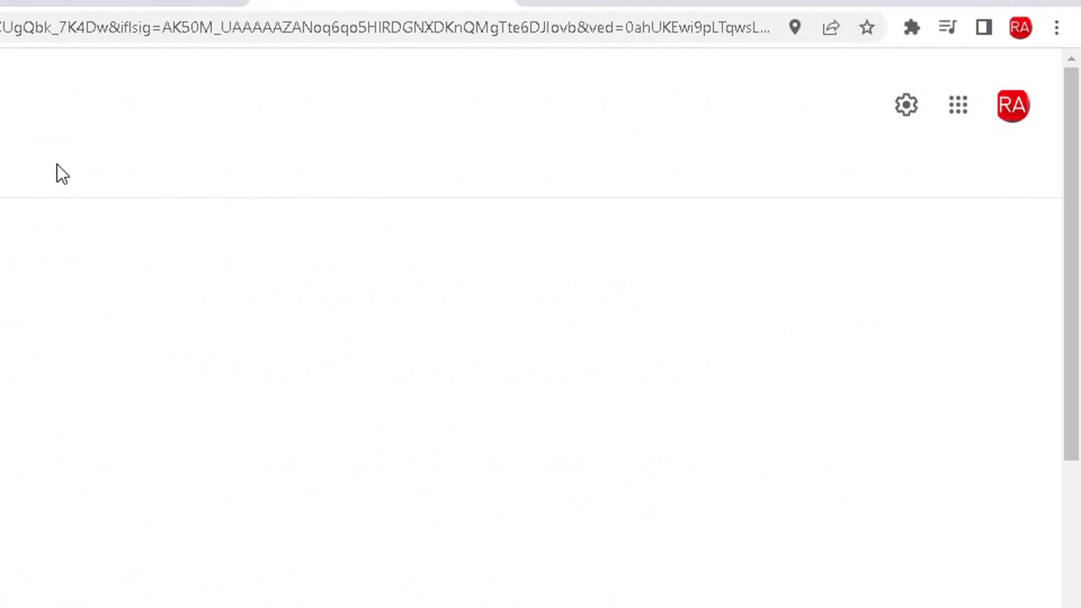
left_click(906, 112)
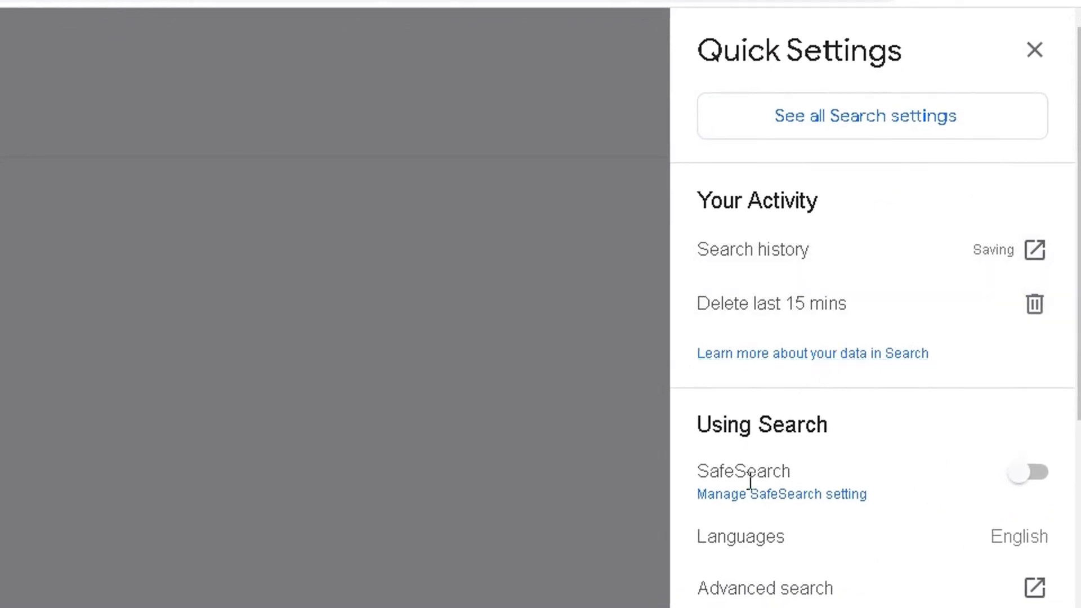
double_click(727, 472)
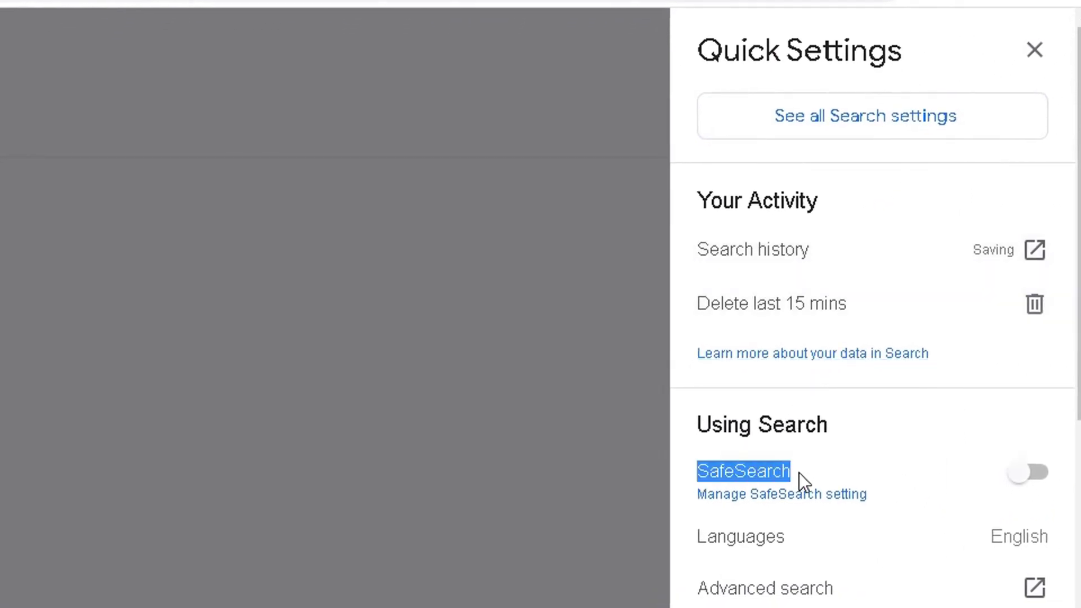
left_click(1032, 52)
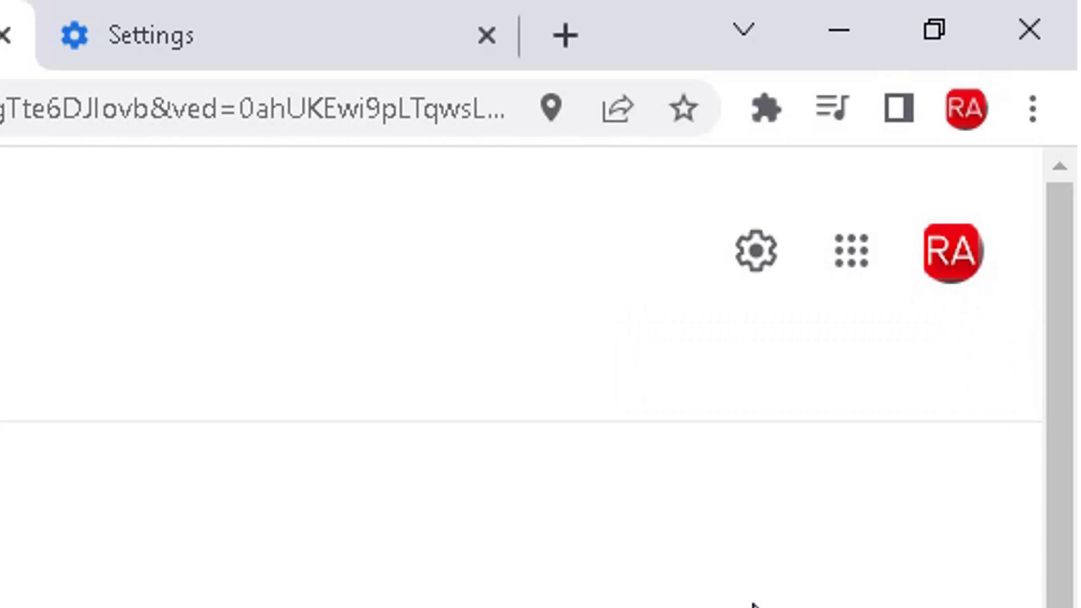
Switch the SafeSearch toggle on in Quick Settings, then reopen the panel to confirm it is enabled.
left_click(769, 276)
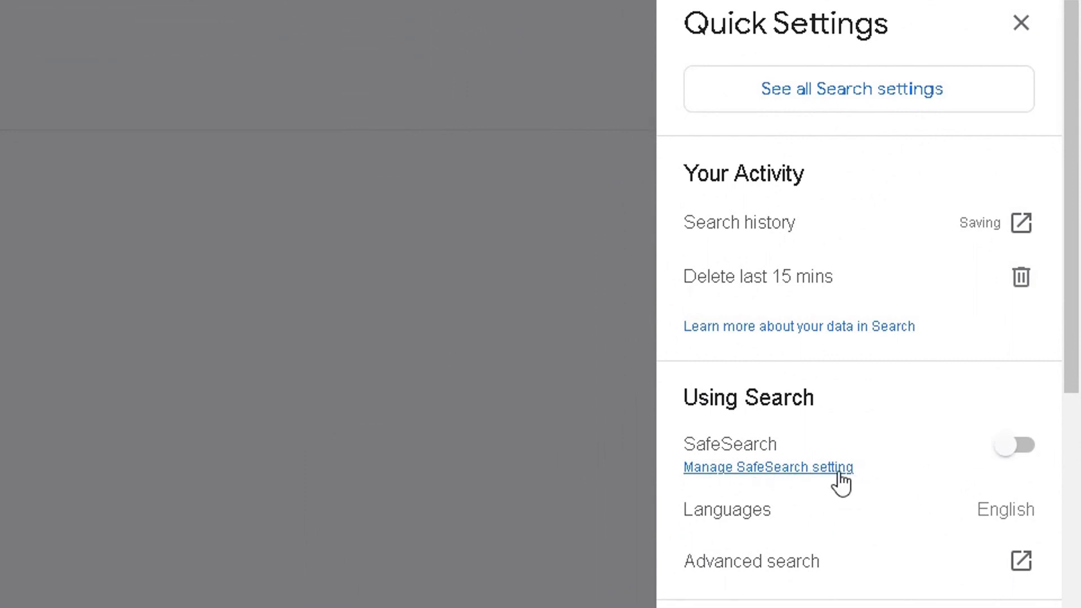
left_click(1022, 447)
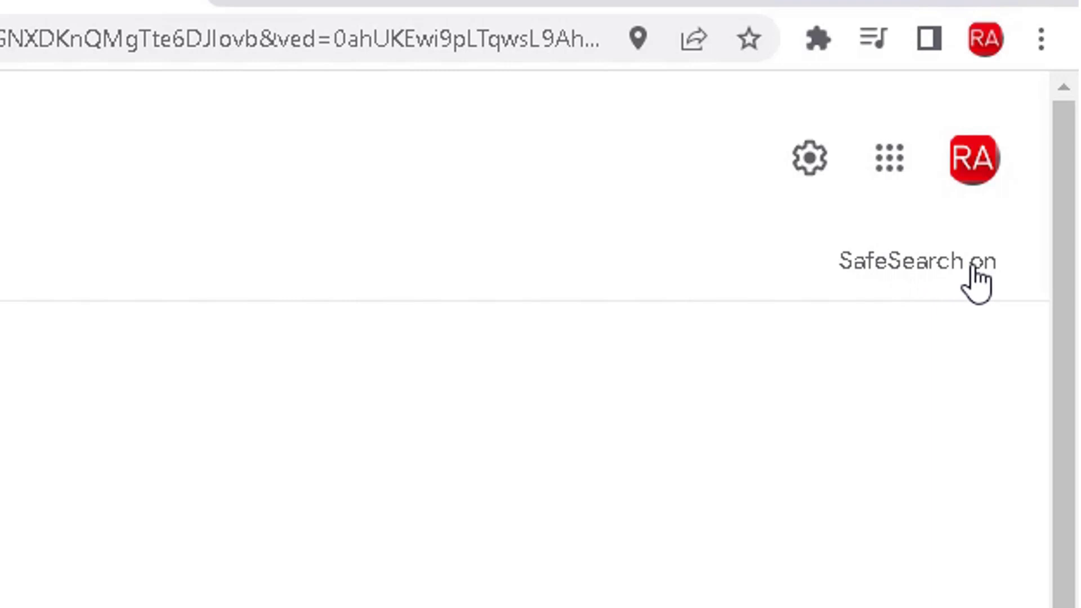
left_click(811, 191)
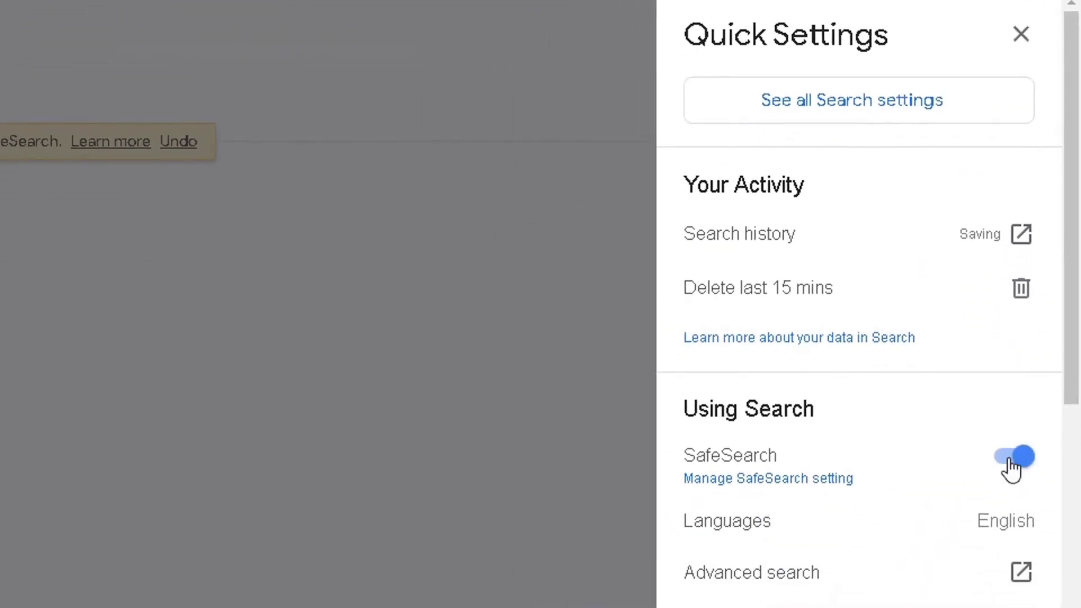
Turn SafeSearch off on the Manage SafeSearch page and go back to the 'test' results.
left_click(830, 483)
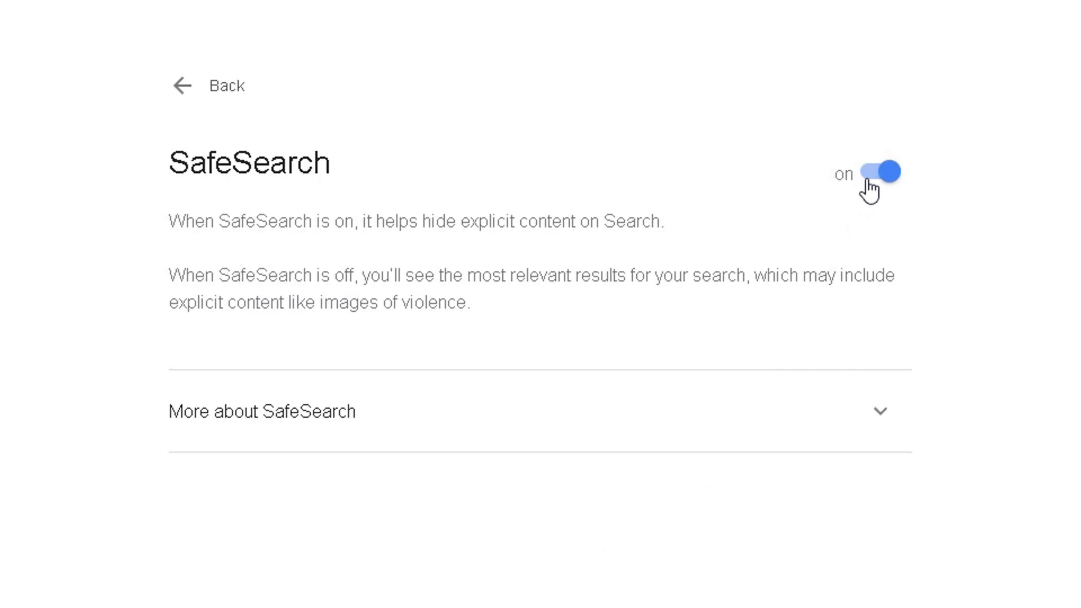
left_click(879, 420)
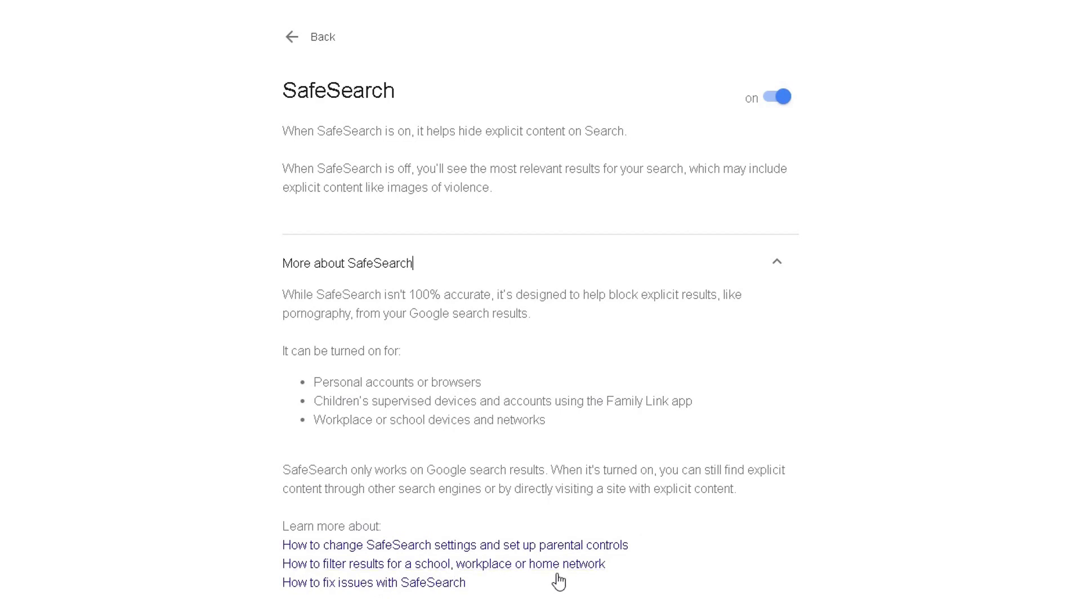
left_click(774, 107)
left_click(316, 37)
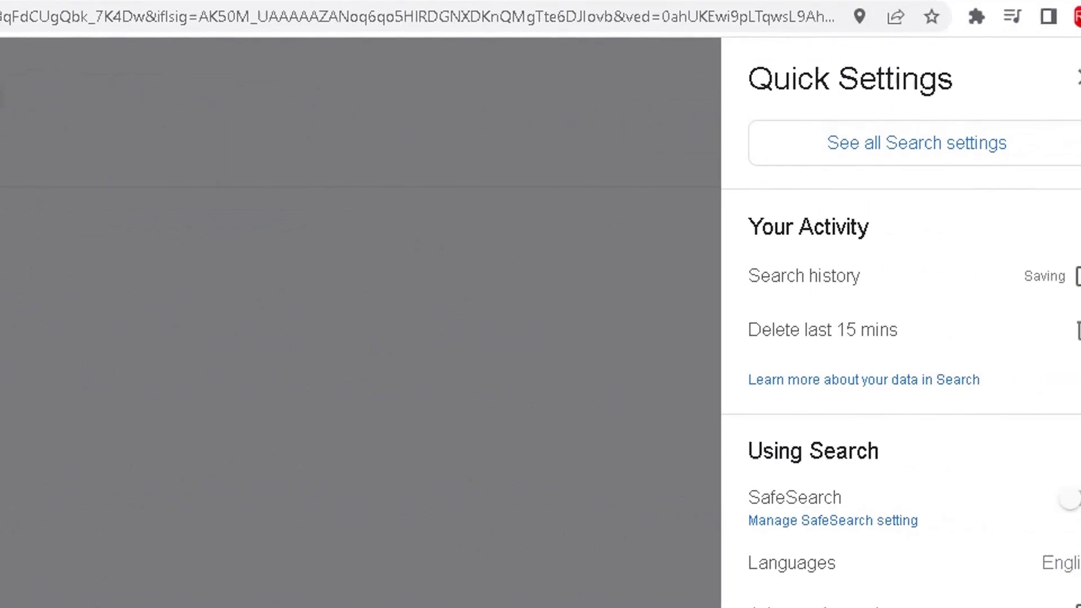
Close Quick Settings and load the google.co.uk home page.
left_click(1078, 78)
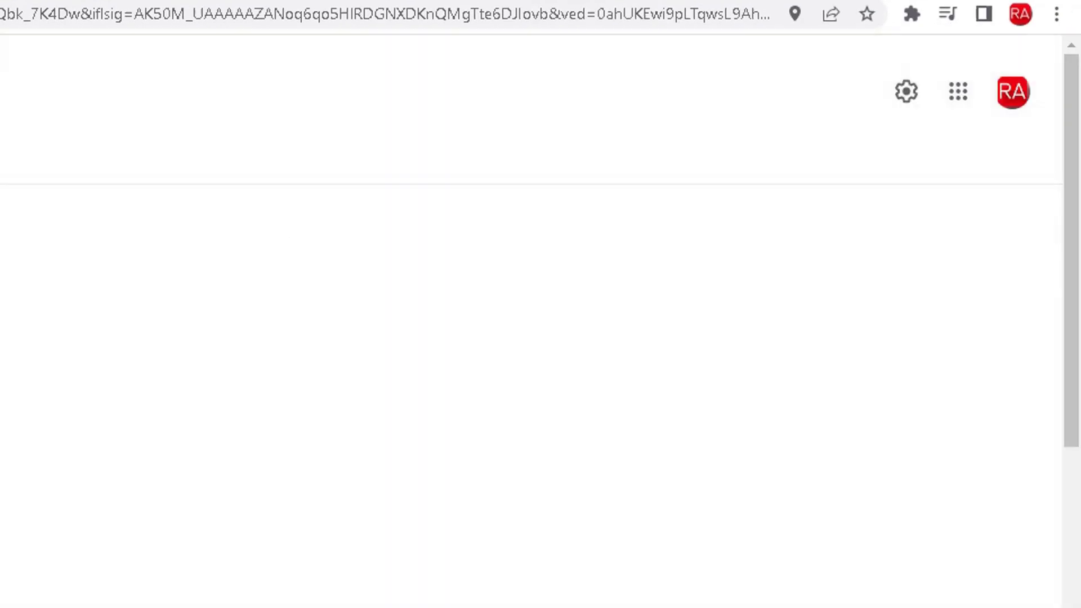
left_click(6, 14)
type("google.")
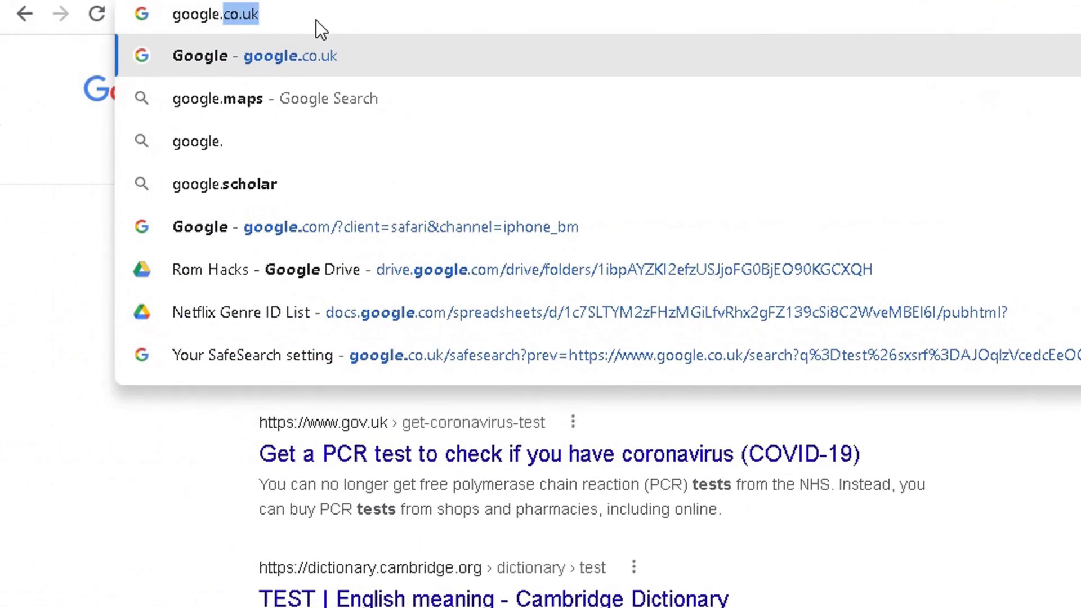
type("co.uk")
key("Return")
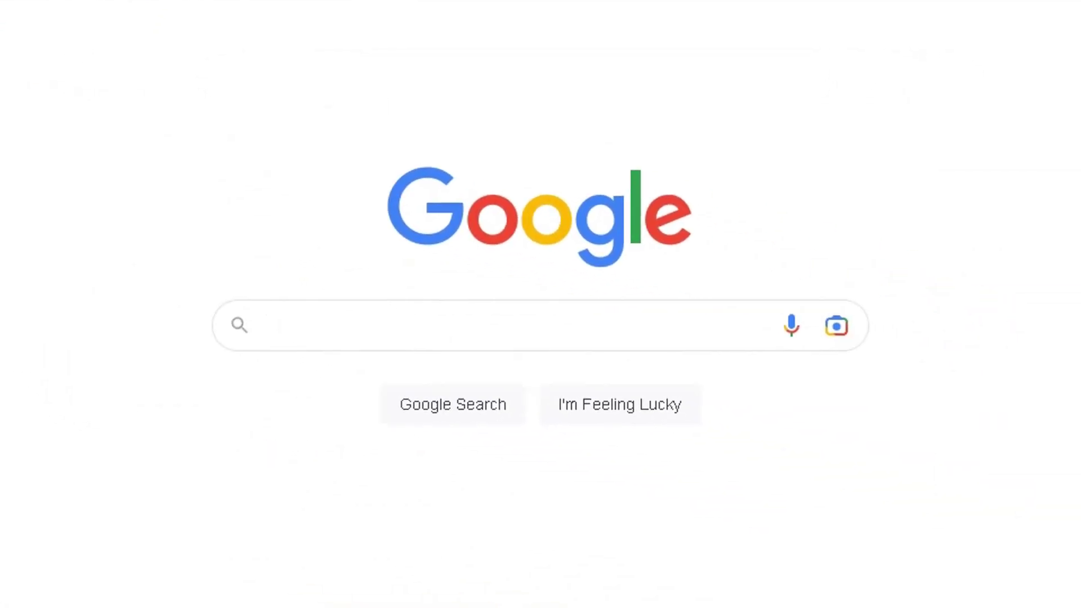
Search for 'test' again and confirm in Quick Settings that SafeSearch remains off.
left_click(650, 324)
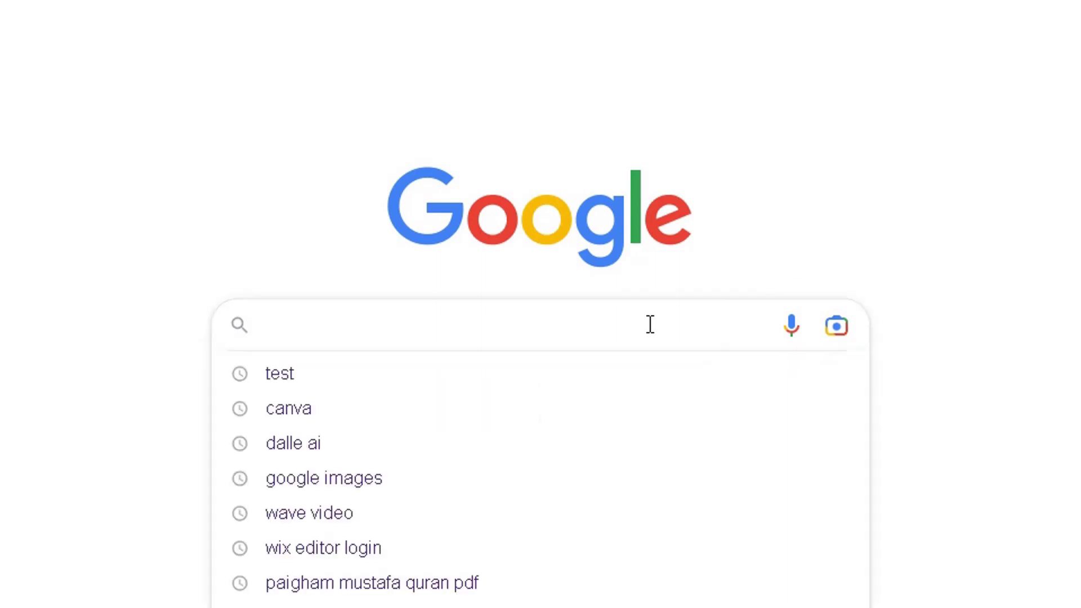
type("test")
key("Return")
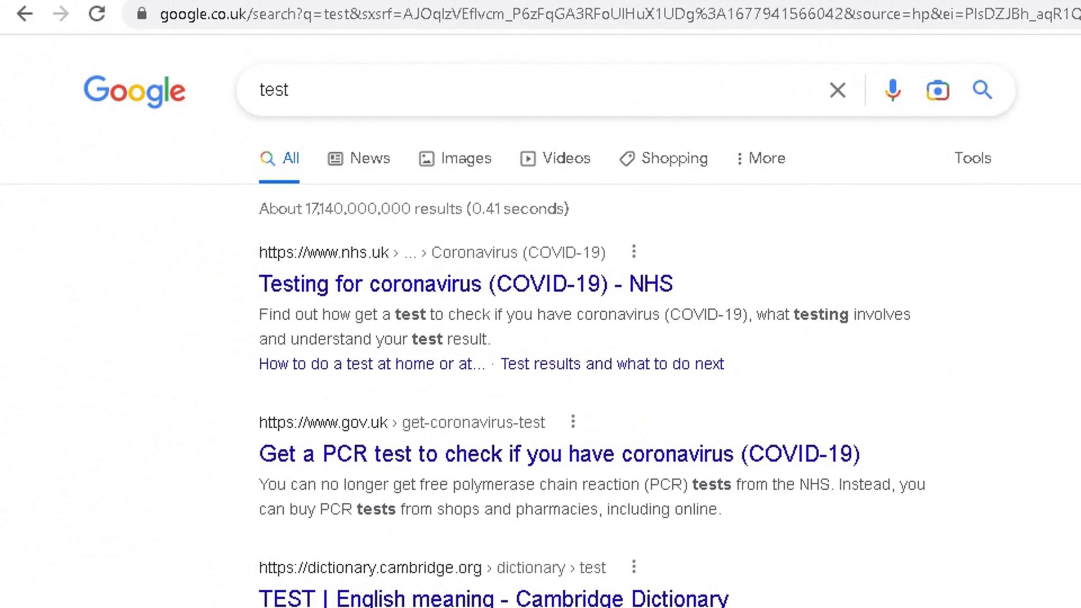
left_click(913, 117)
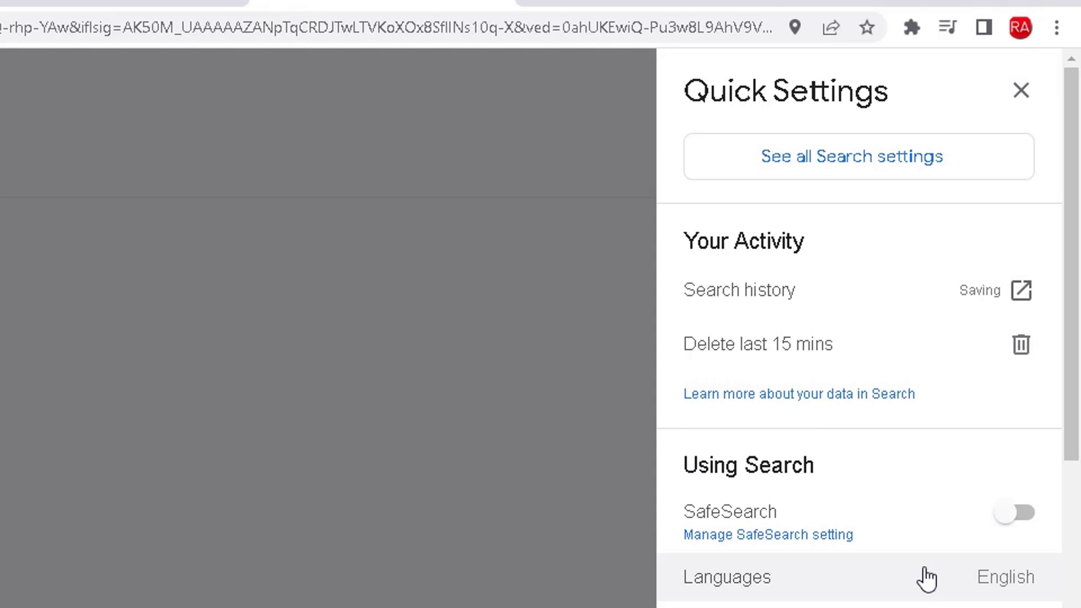
left_click(1022, 102)
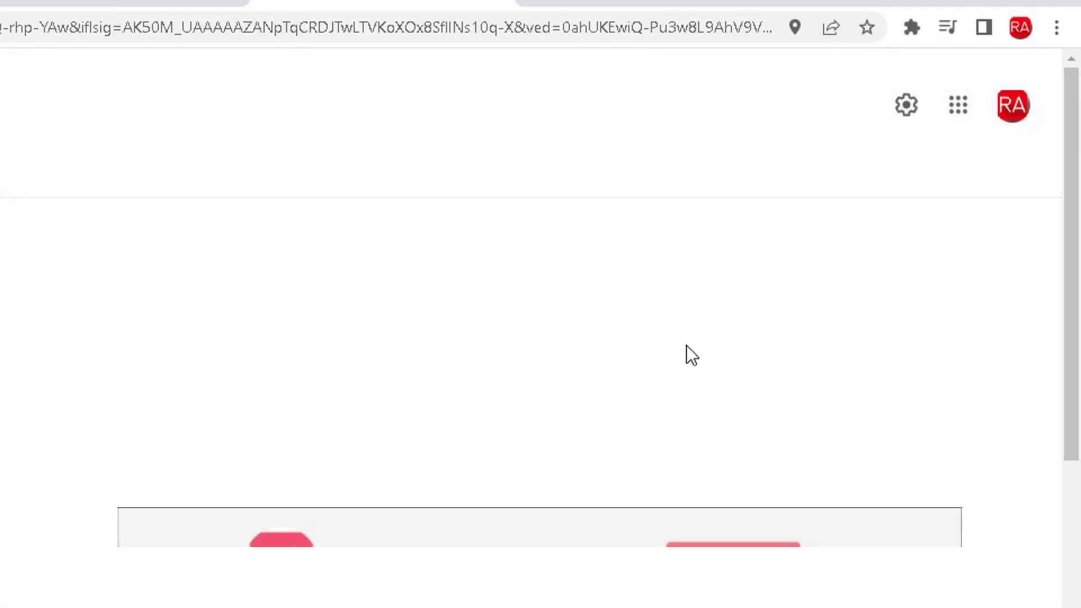